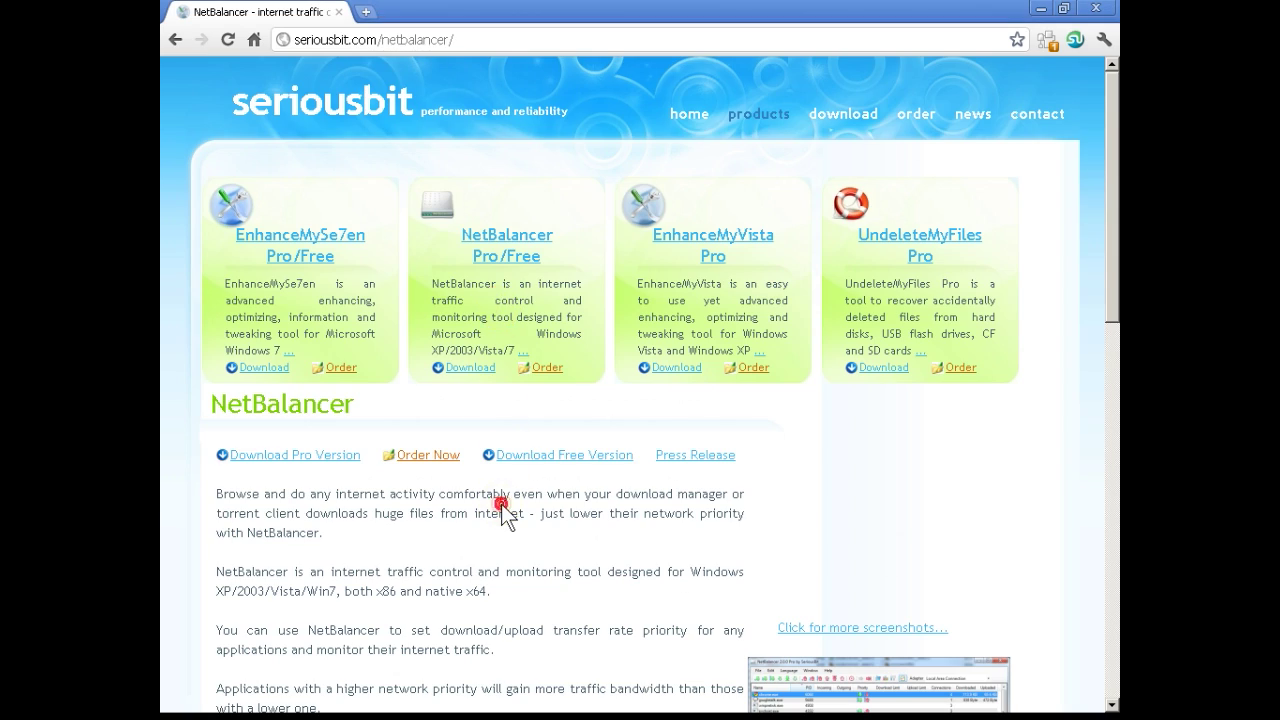
# Step: Look over the NetBalancer product page, start downloading its free version, and discard the downloaded file
pyautogui.scroll(-4, 505, 500)
pyautogui.scroll(-6, 501, 504)
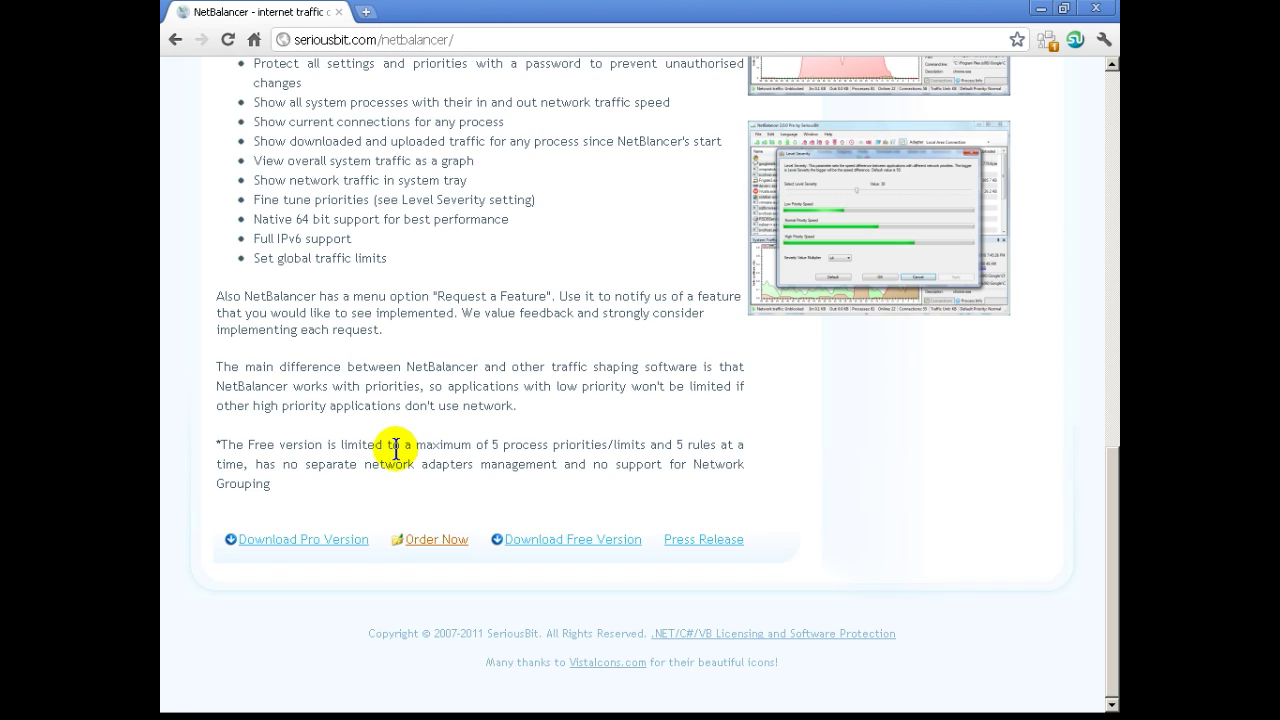
pyautogui.scroll(15, 395, 450)
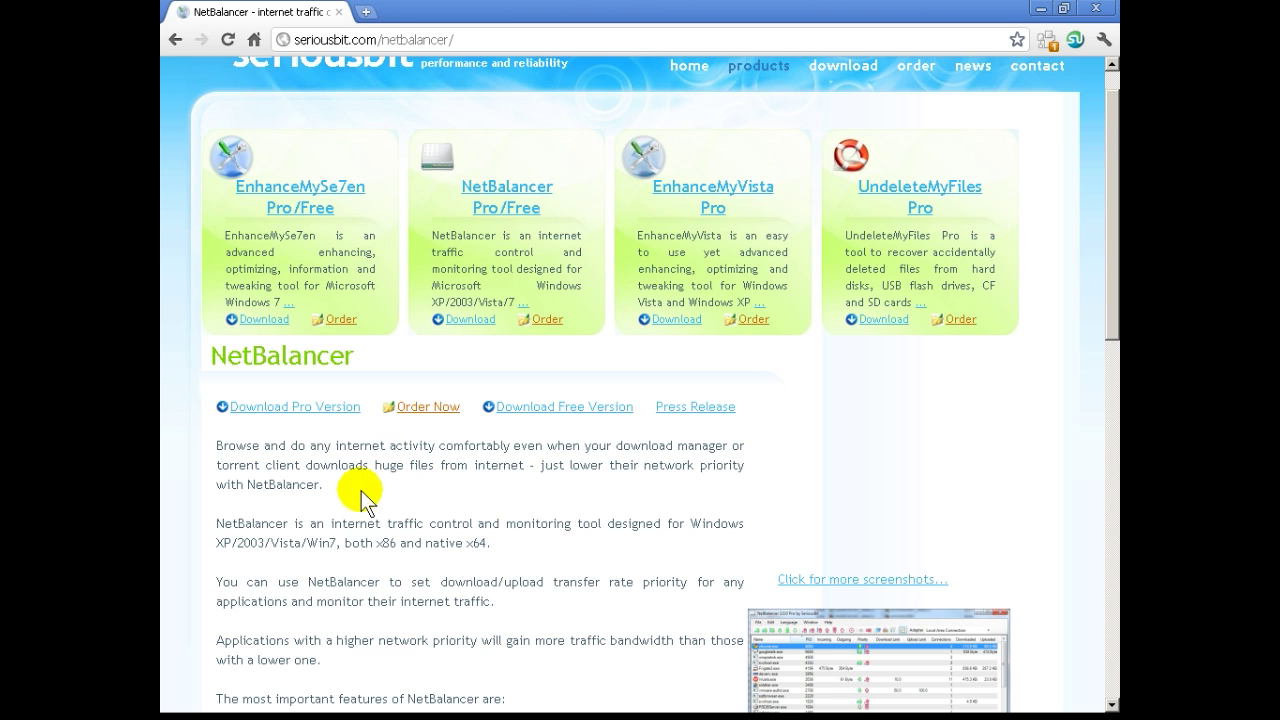
pyautogui.click(565, 418)
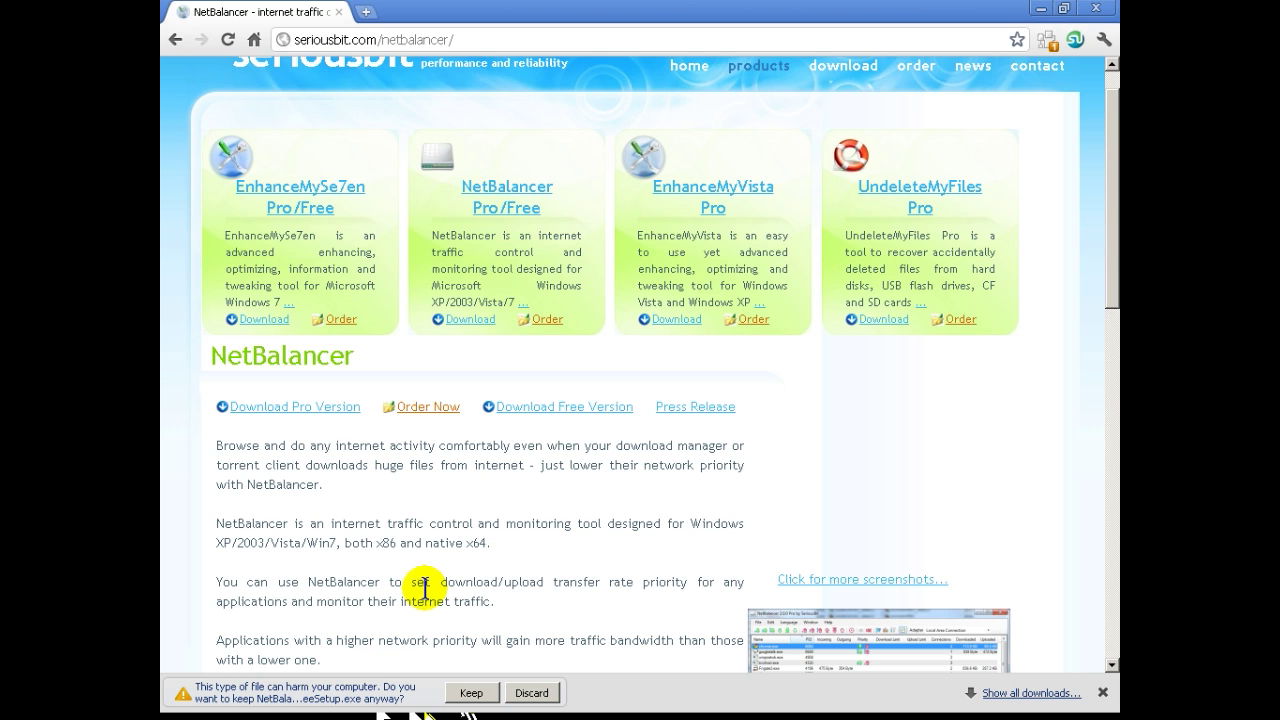
pyautogui.click(534, 692)
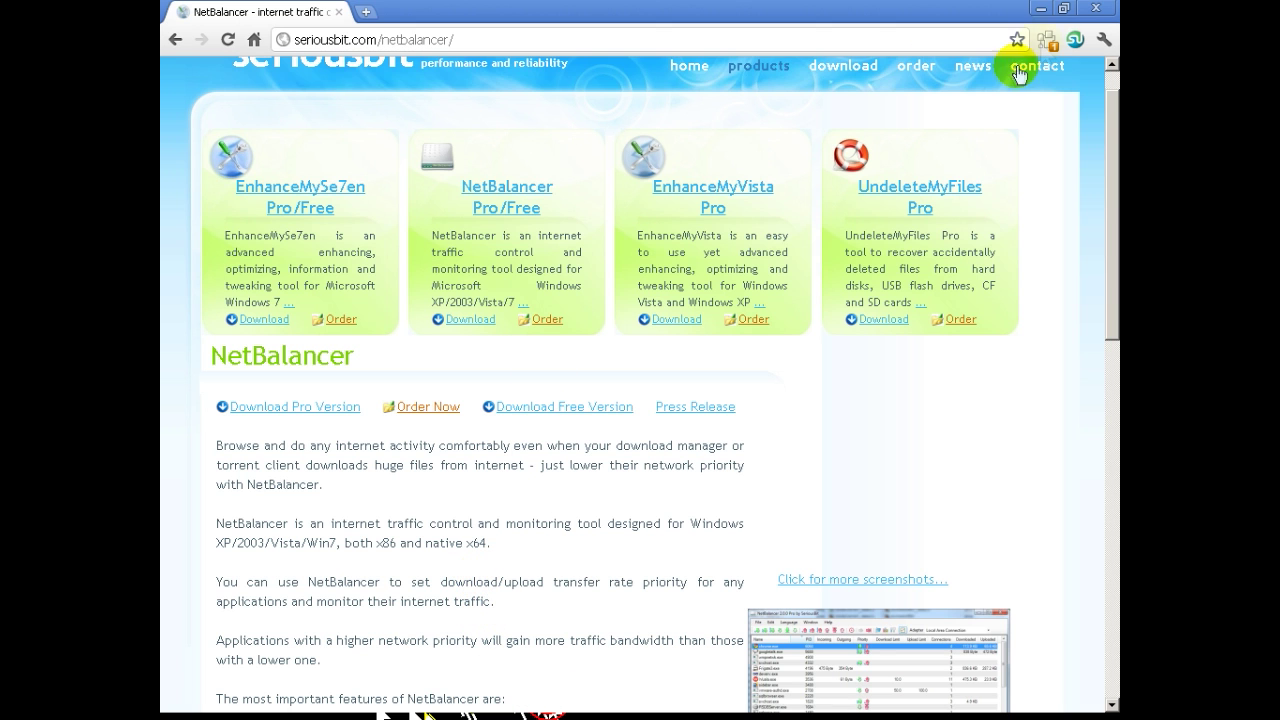
# Step: Close the browser, launch NetBalancer from the desktop, and maximize its window
pyautogui.click(1098, 12)
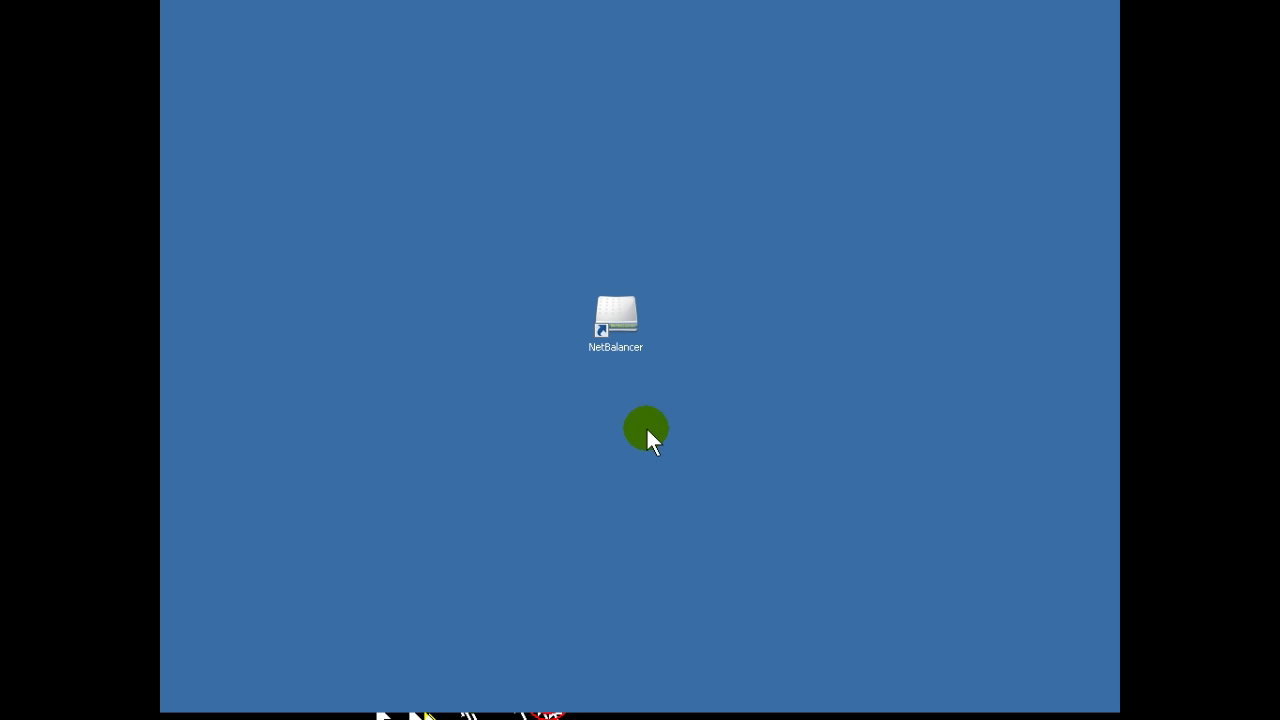
pyautogui.click(618, 340)
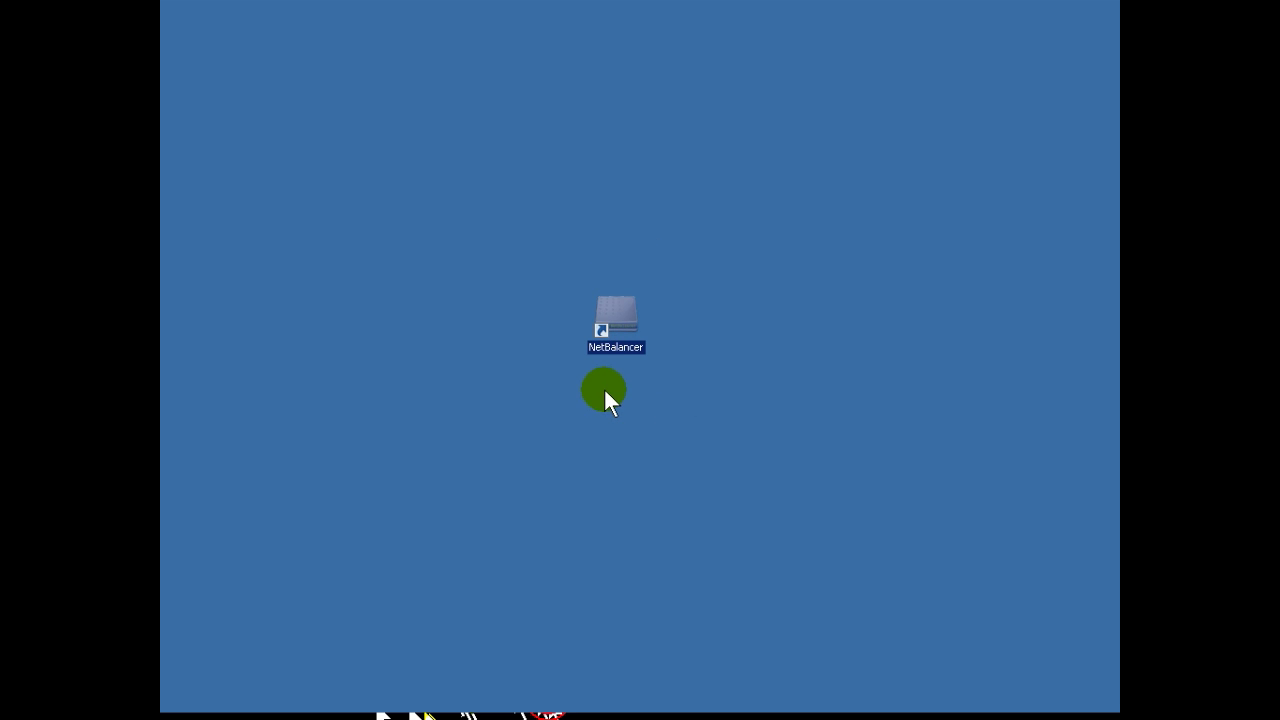
pyautogui.doubleClick(623, 333)
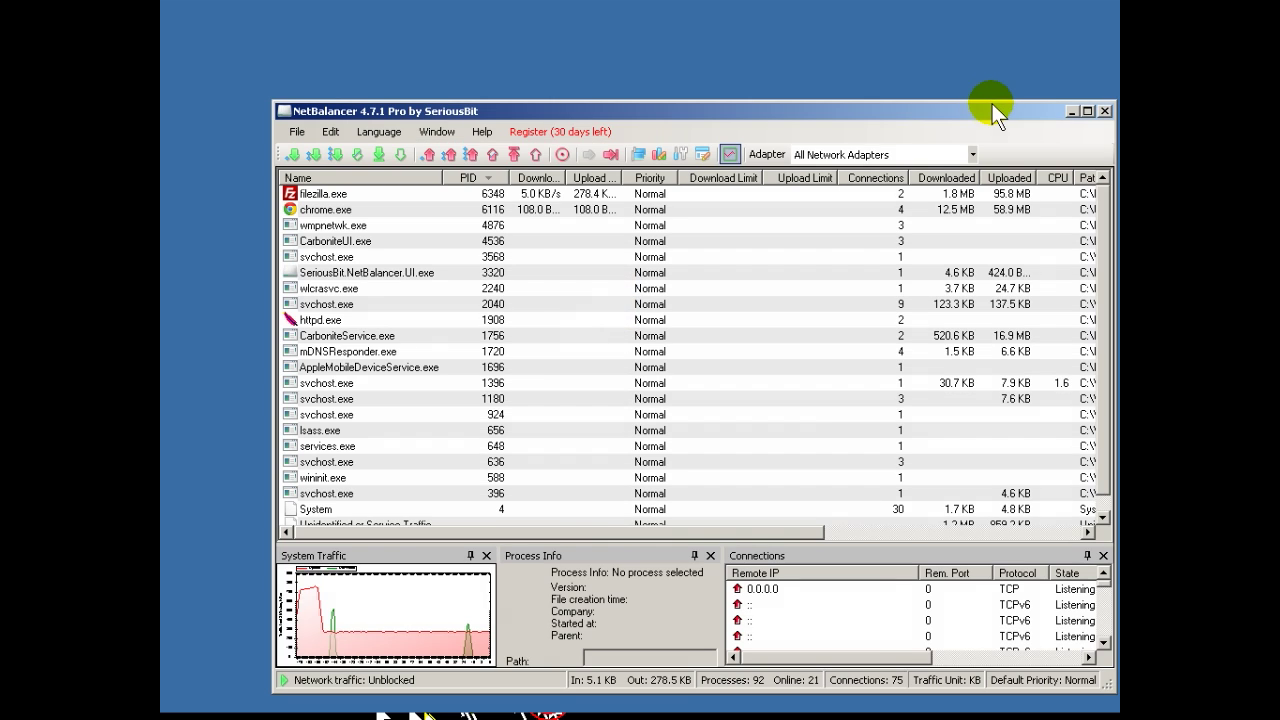
pyautogui.doubleClick(980, 103)
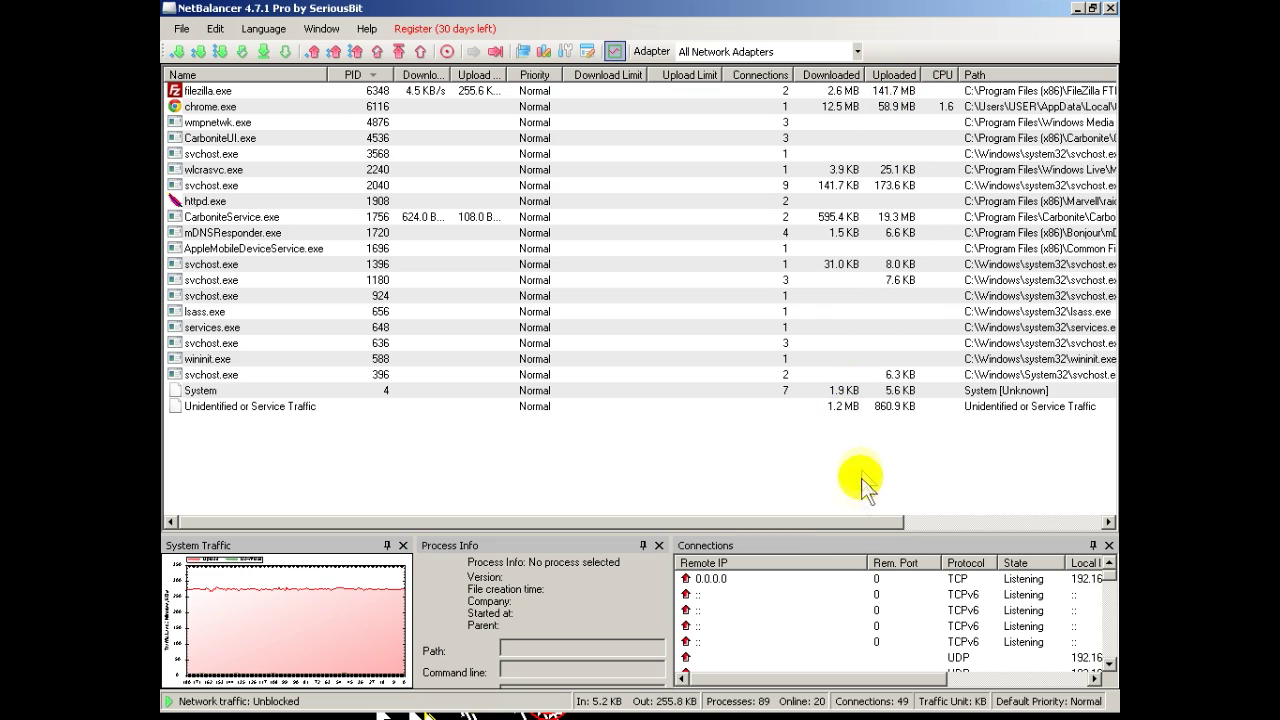
# Step: Examine all columns of the process list and the connection details of CarboniteService.exe, including its remote and local ports
pyautogui.moveTo(849, 524); pyautogui.dragTo(1048, 514)
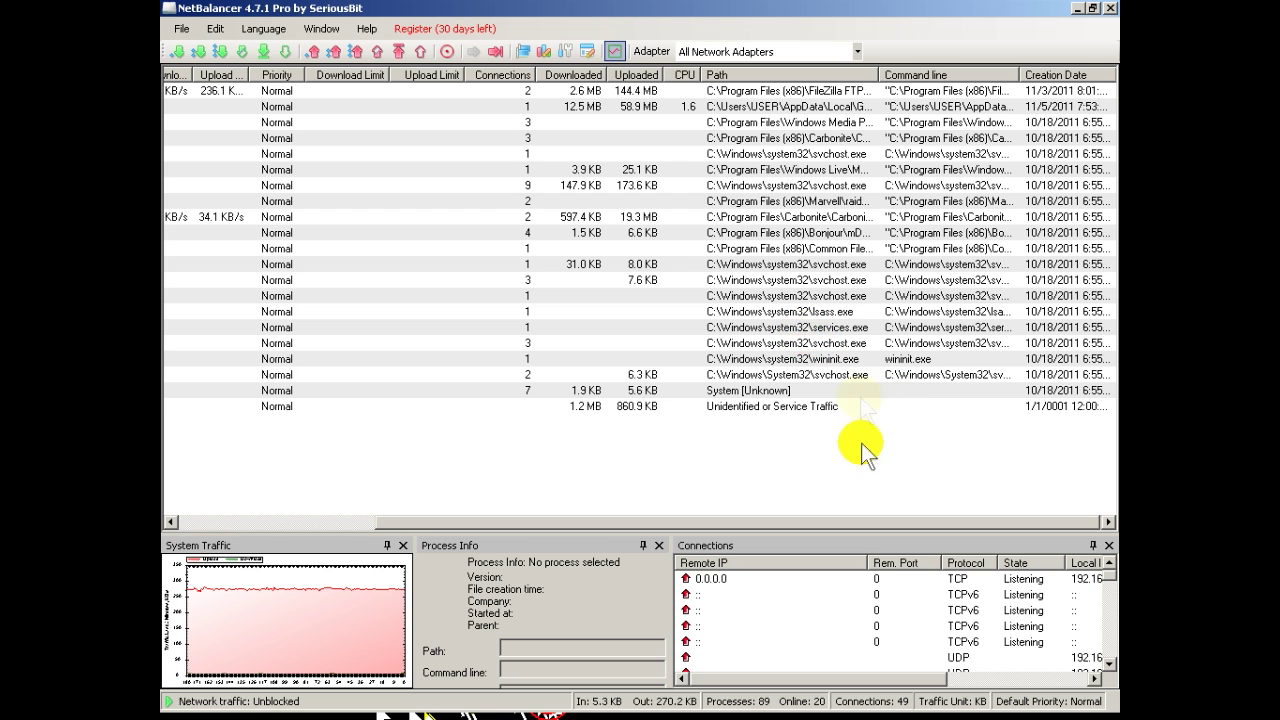
pyautogui.moveTo(852, 521); pyautogui.dragTo(540, 540)
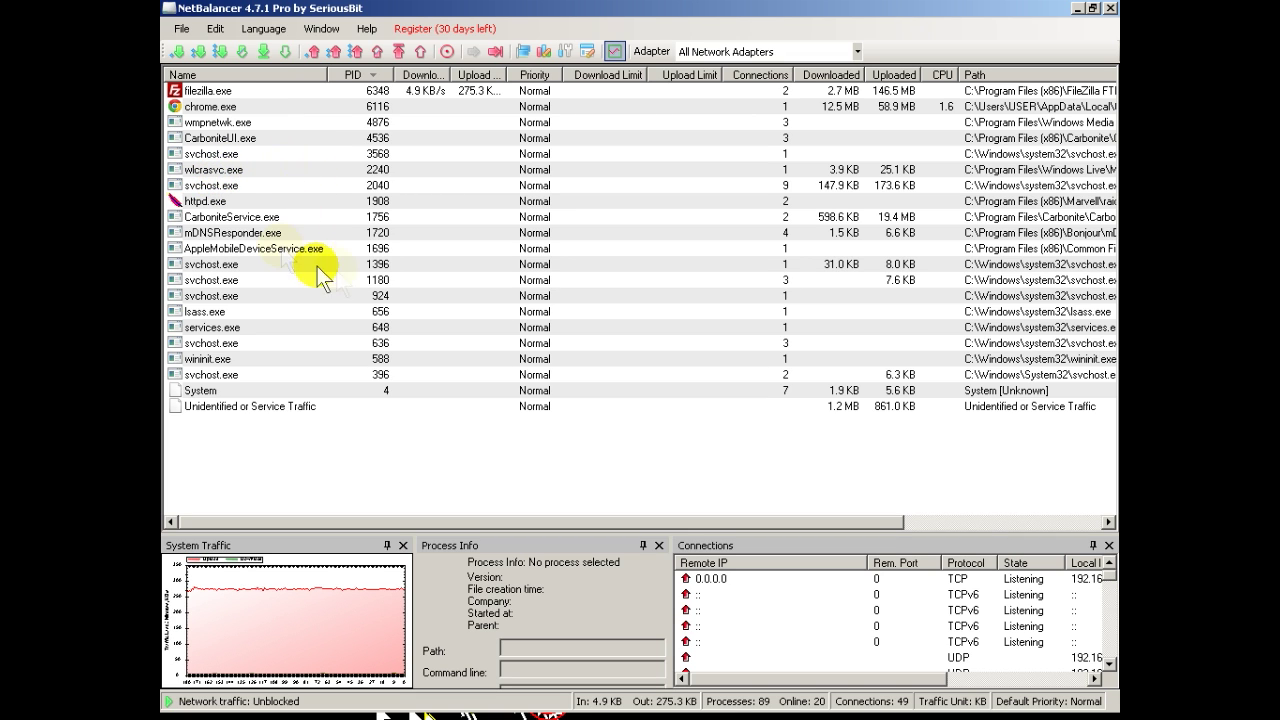
pyautogui.click(230, 218)
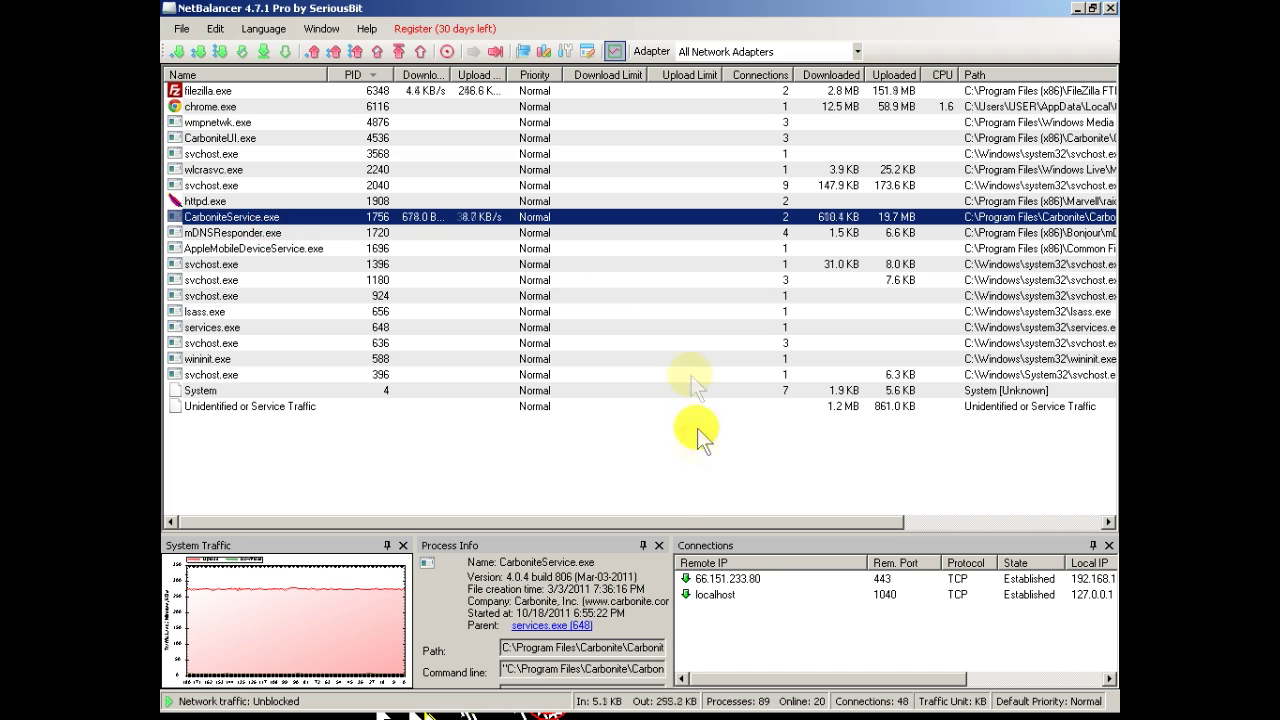
pyautogui.click(700, 579)
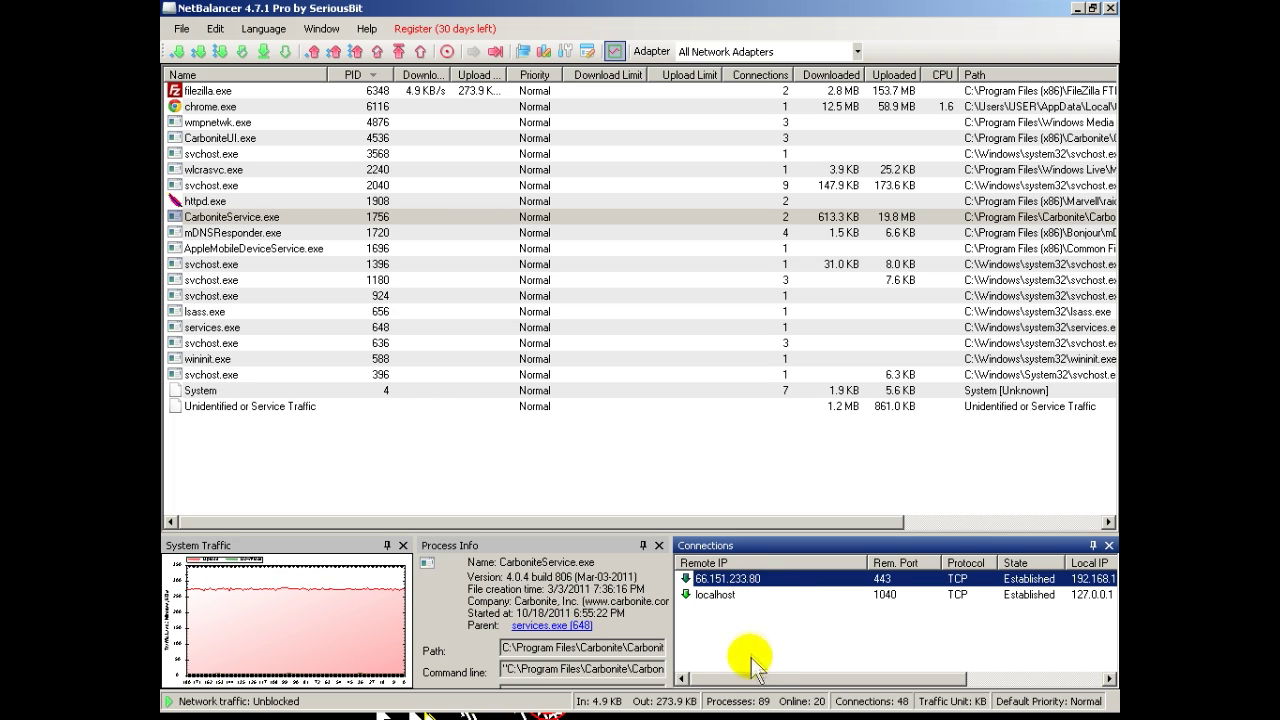
pyautogui.moveTo(740, 679); pyautogui.dragTo(755, 679)
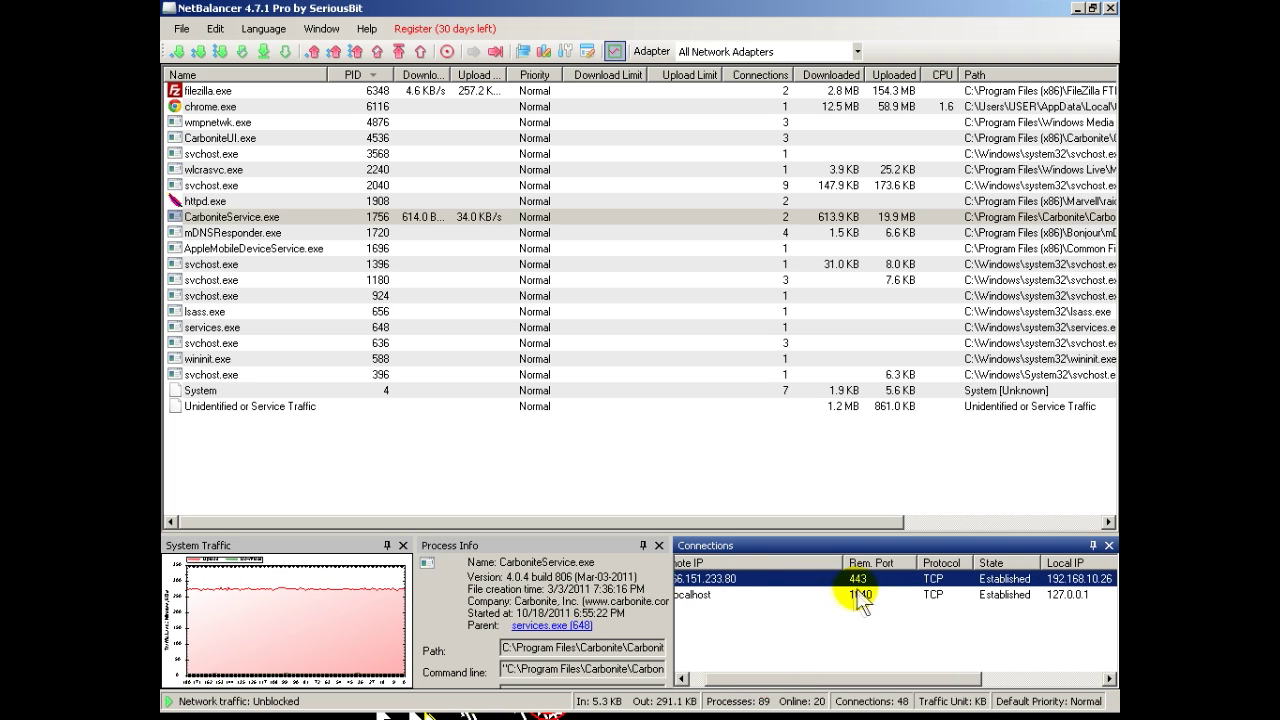
pyautogui.moveTo(852, 679); pyautogui.dragTo(909, 671)
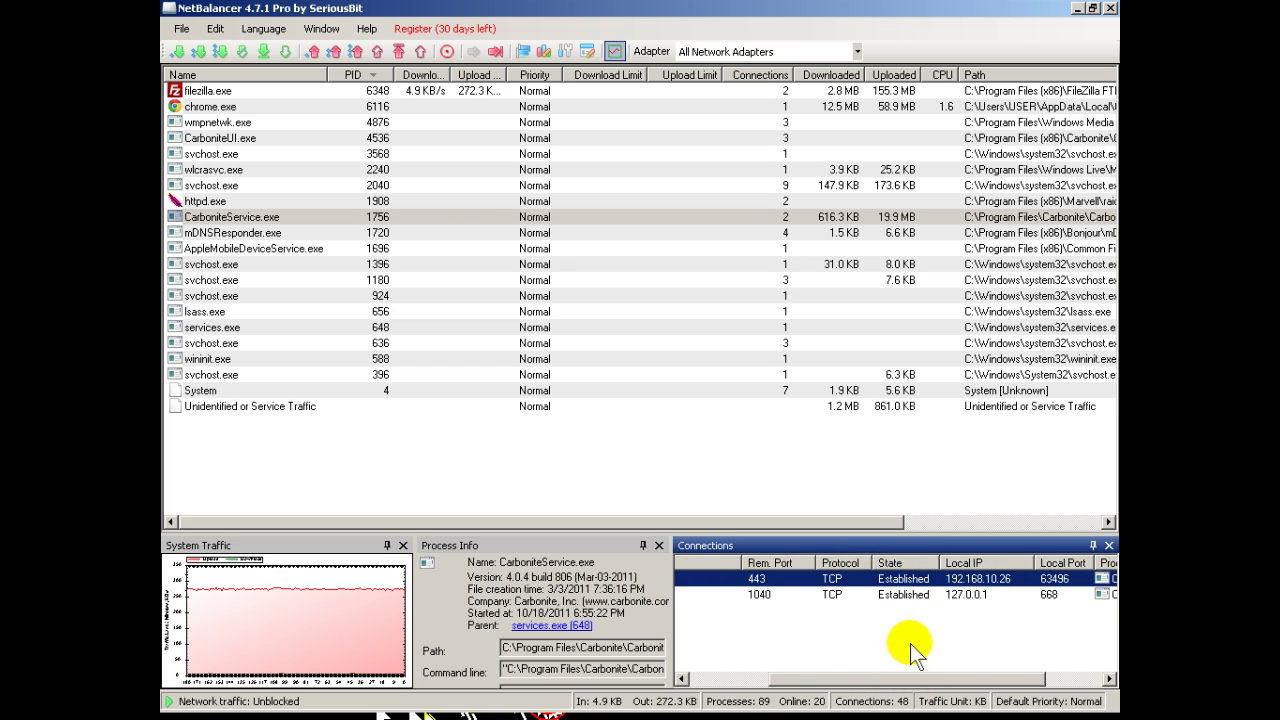
pyautogui.moveTo(905, 679); pyautogui.dragTo(687, 683)
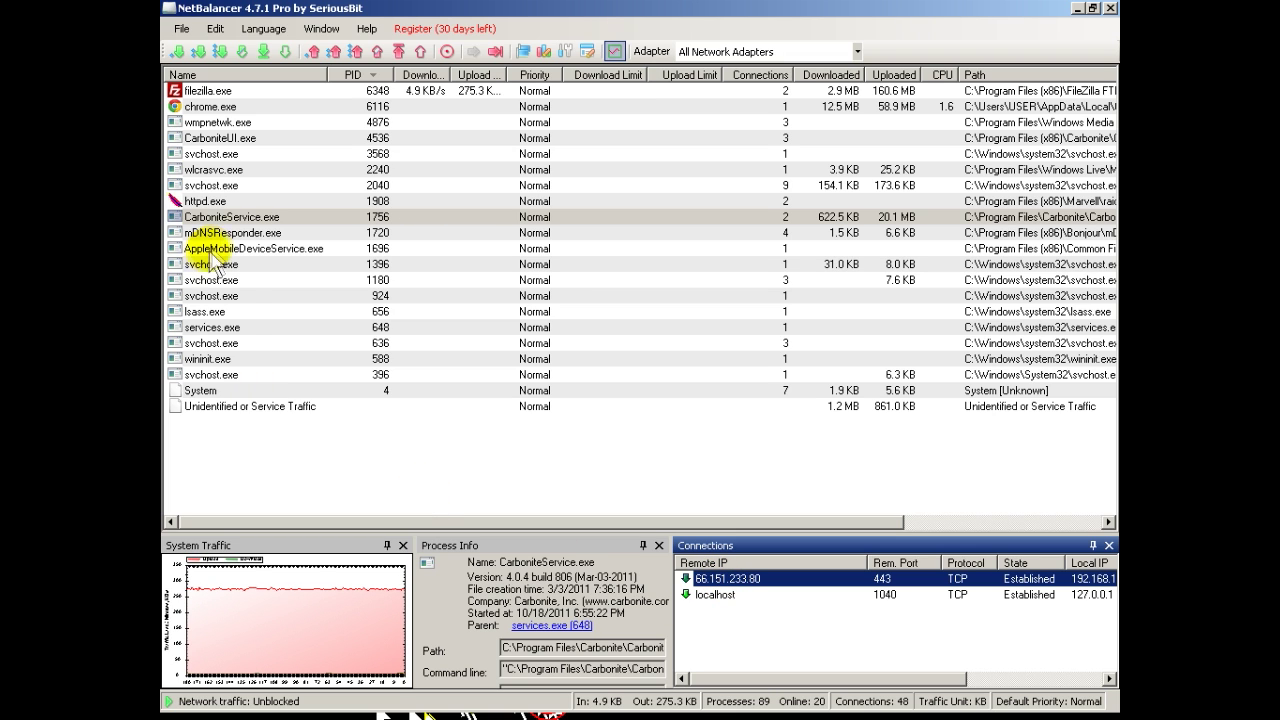
pyautogui.click(232, 216)
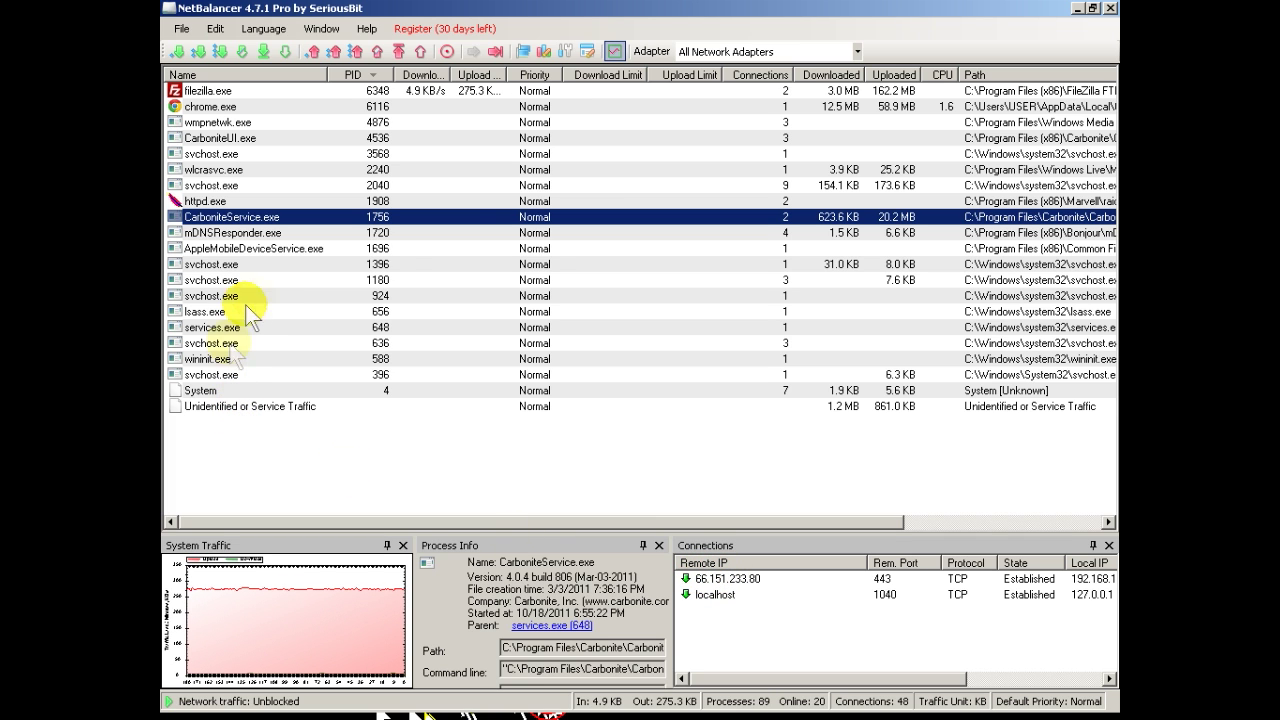
# Step: Inspect the remote connections of filezilla.exe and chrome.exe
pyautogui.click(209, 90)
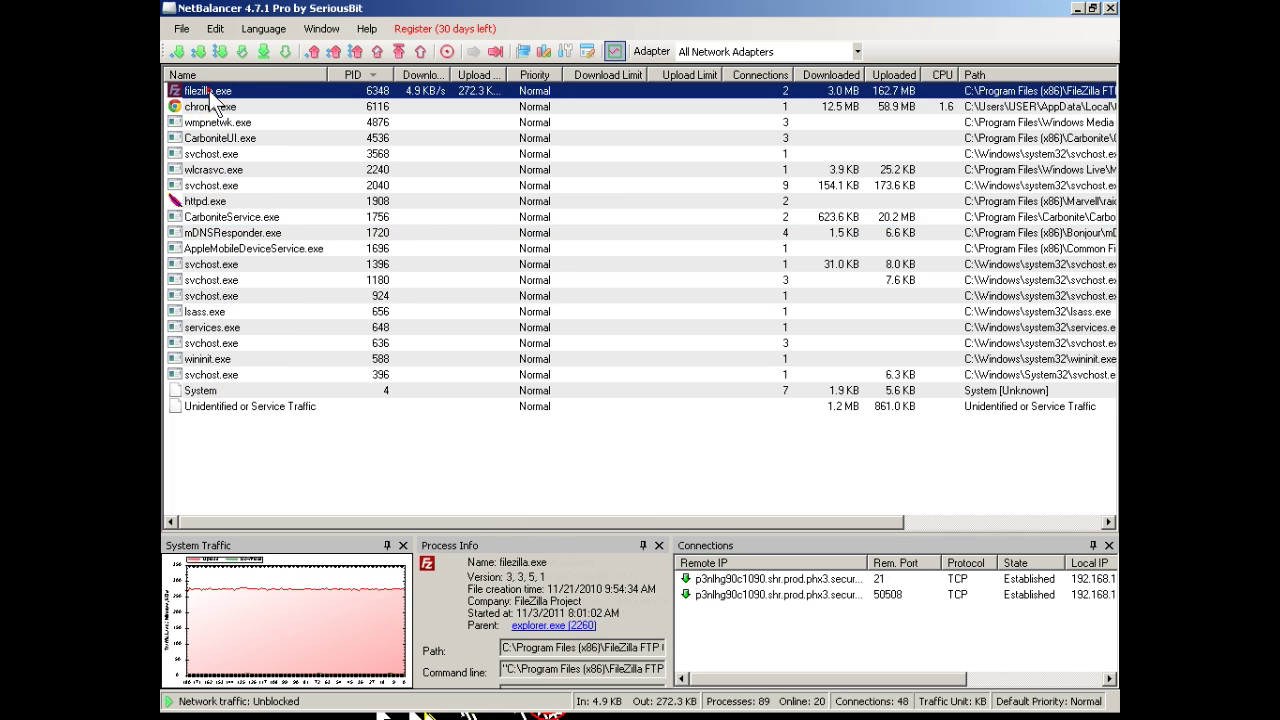
pyautogui.click(727, 579)
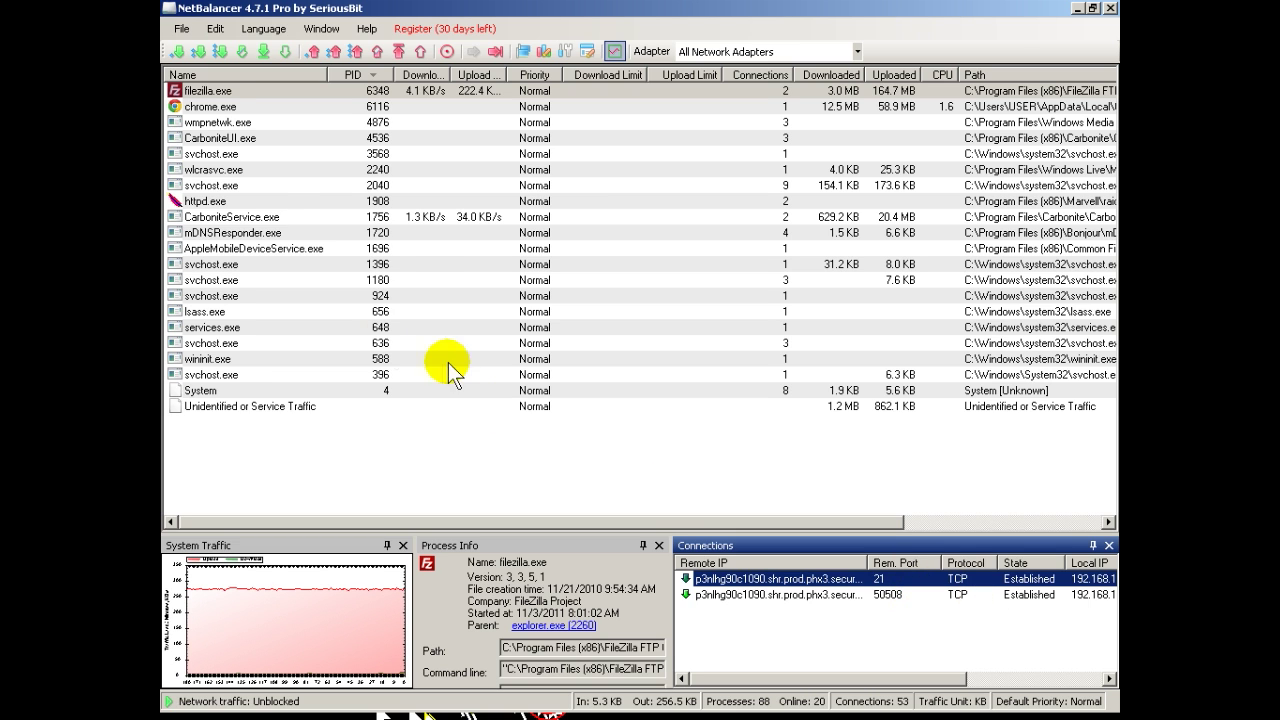
pyautogui.click(222, 106)
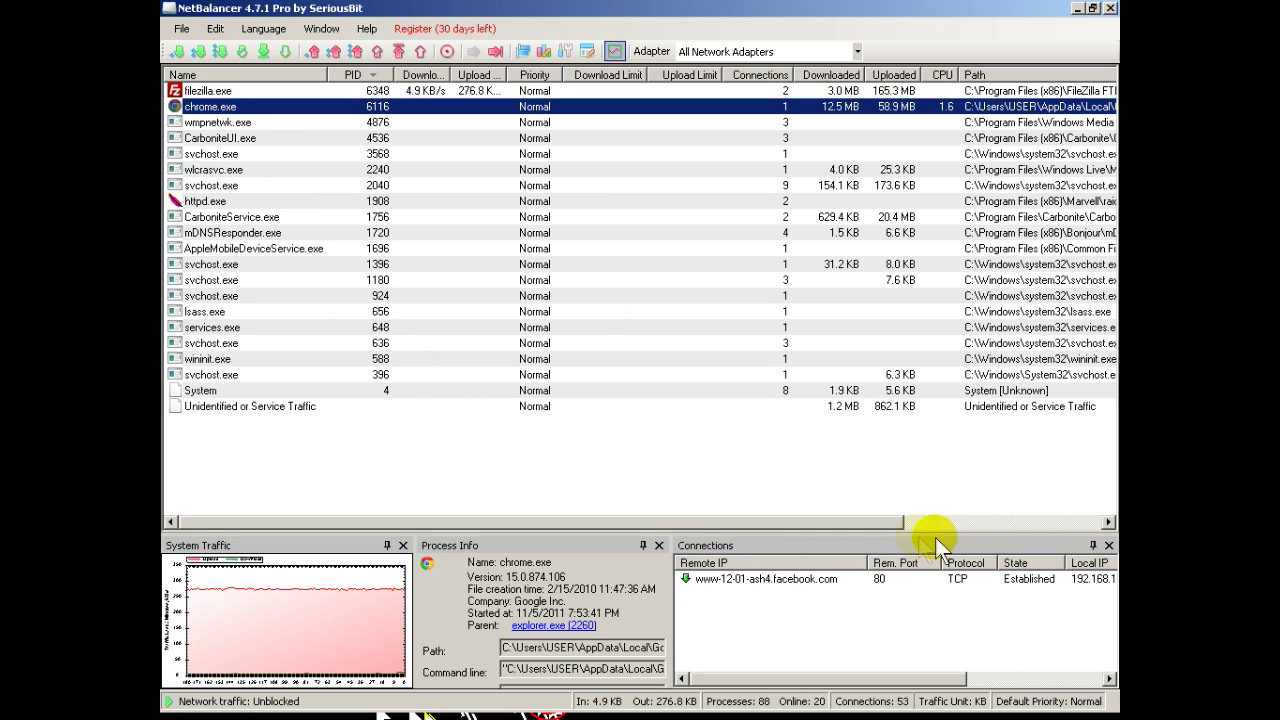
pyautogui.click(818, 580)
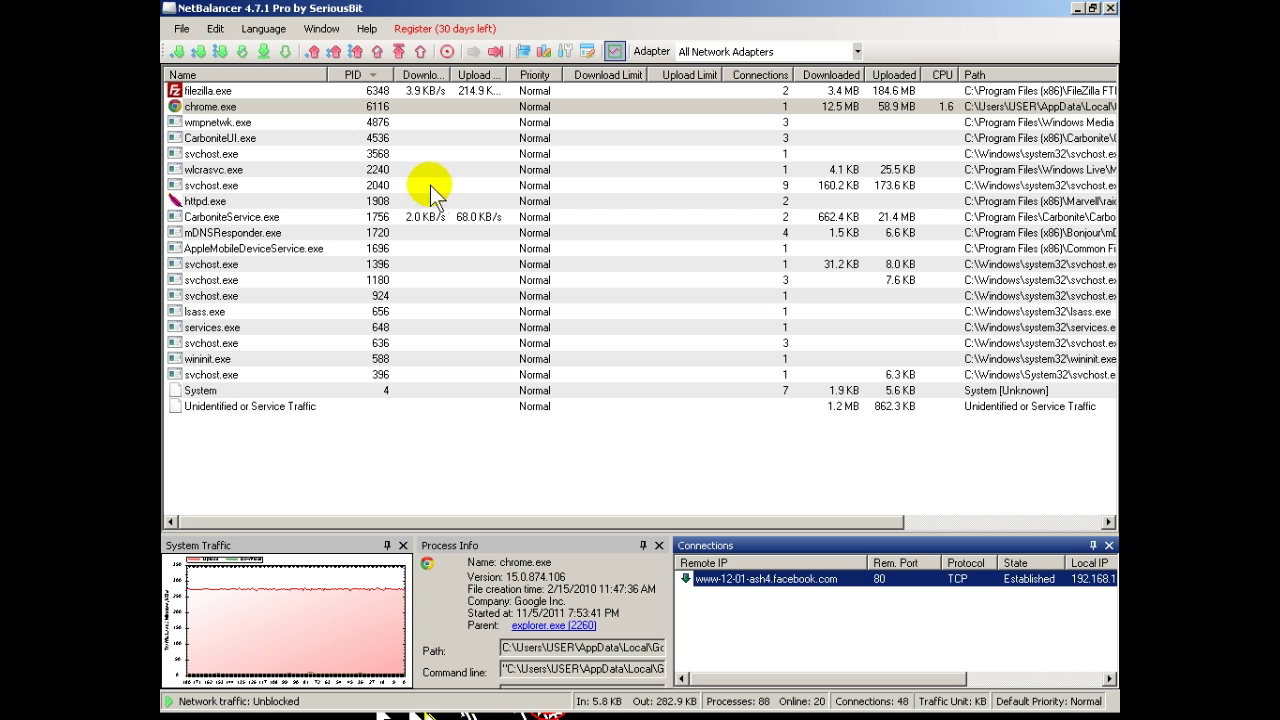
# Step: Select the filezilla.exe process and widen the upload rate and download rate columns of the process list
pyautogui.click(196, 90)
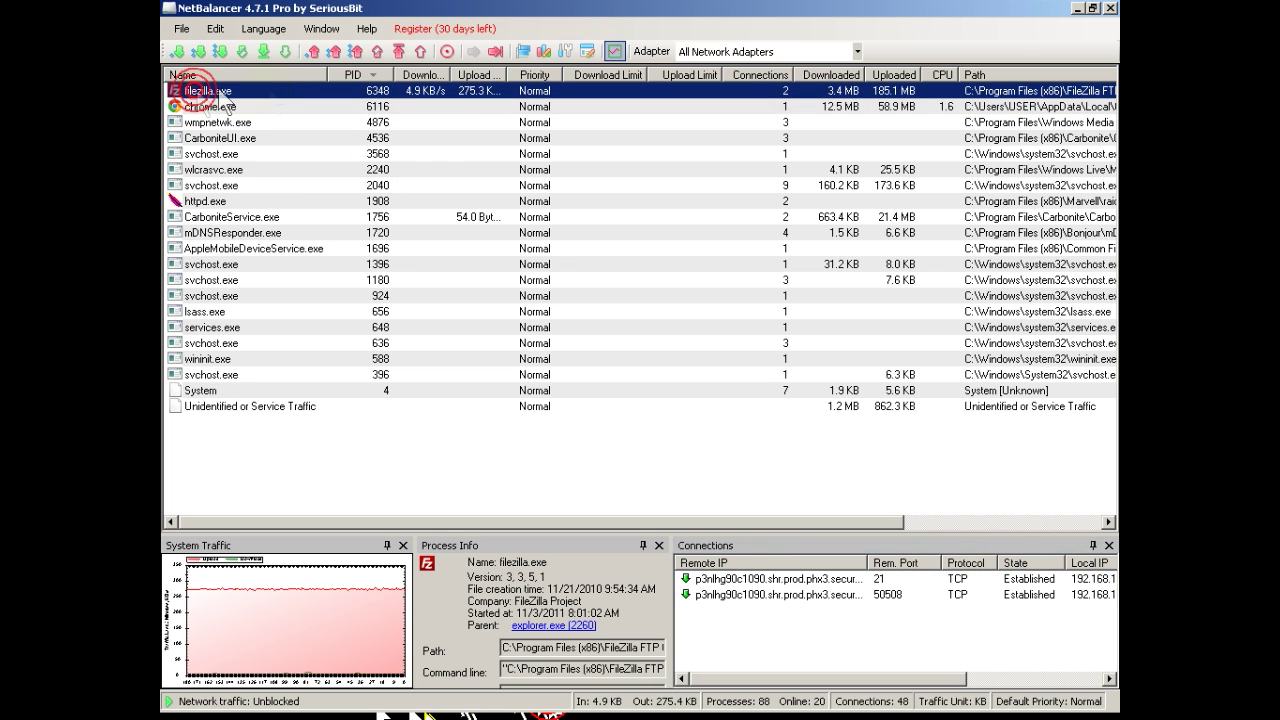
pyautogui.moveTo(502, 75); pyautogui.dragTo(606, 75)
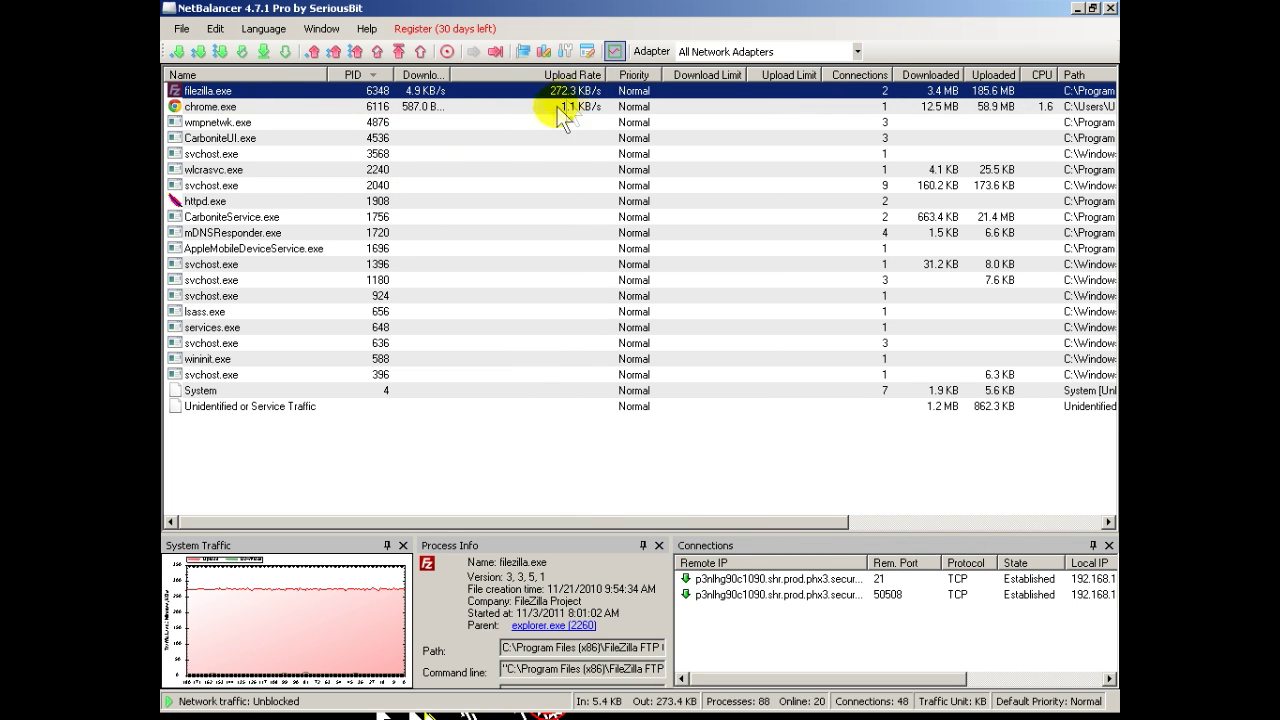
pyautogui.moveTo(455, 73); pyautogui.dragTo(459, 73)
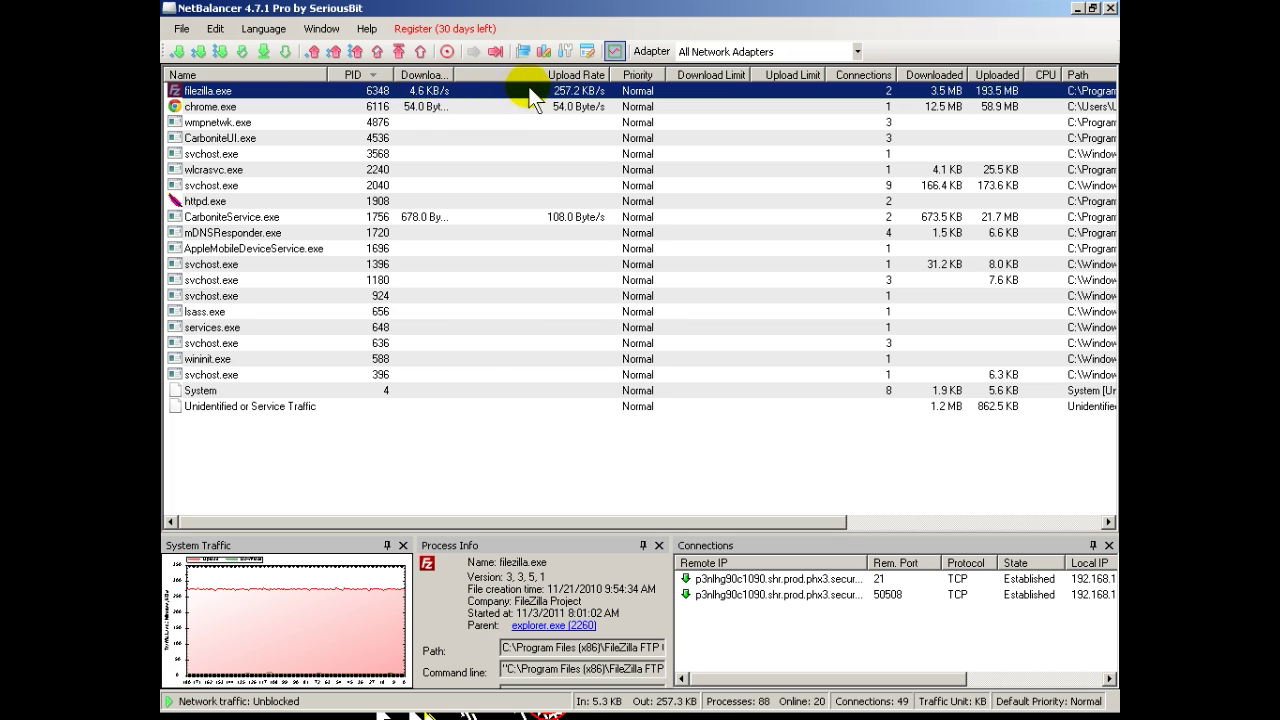
# Step: Limit the upload rate of filezilla.exe to 60 KB/s
pyautogui.rightClick(234, 91)
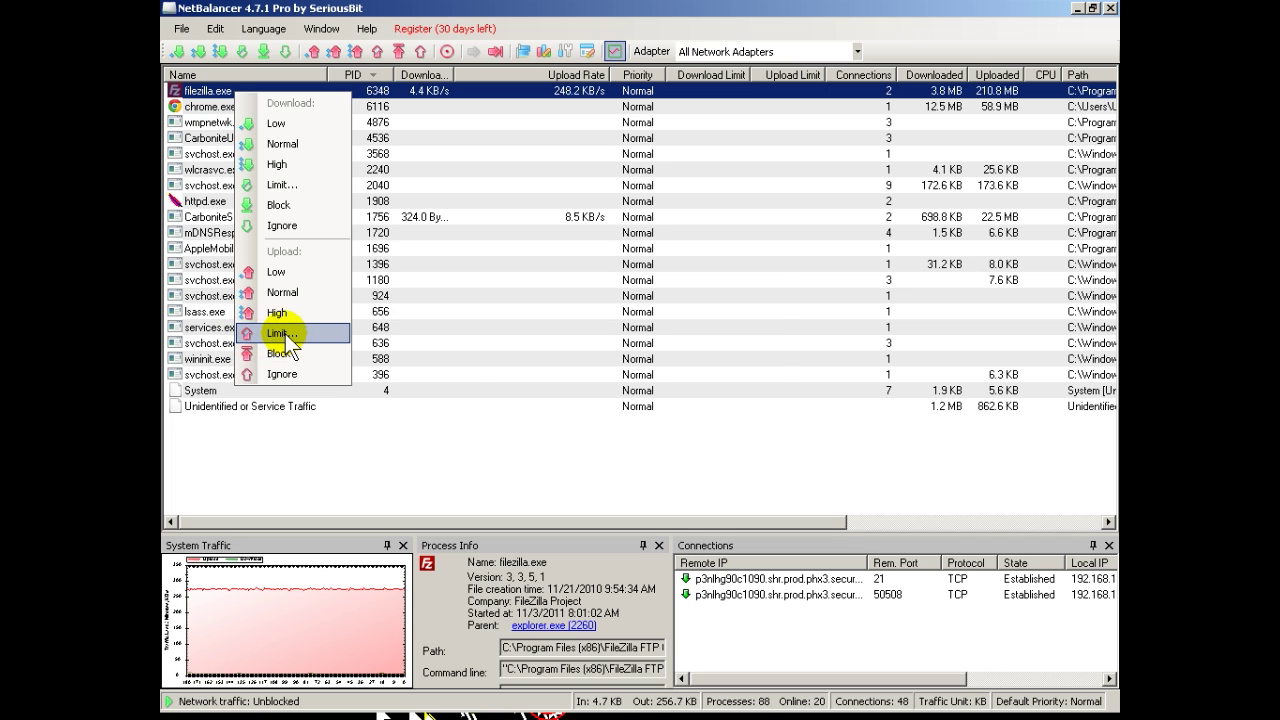
pyautogui.click(285, 334)
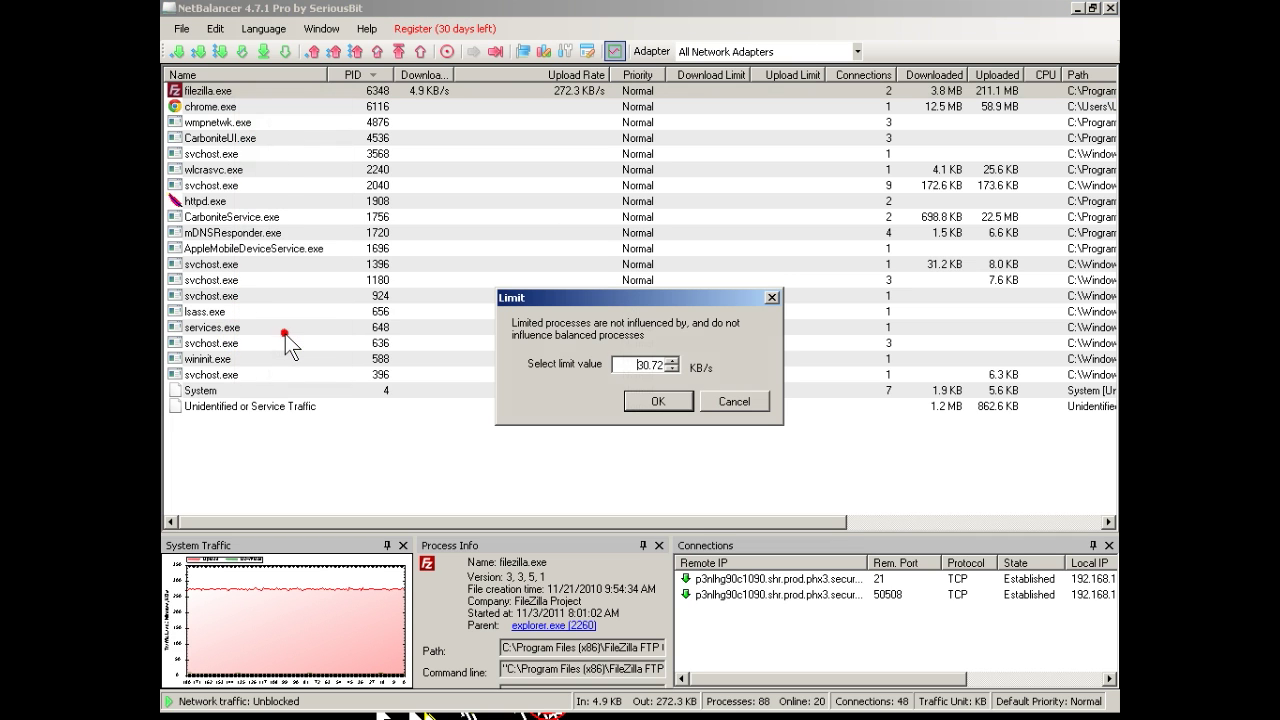
pyautogui.click(630, 372)
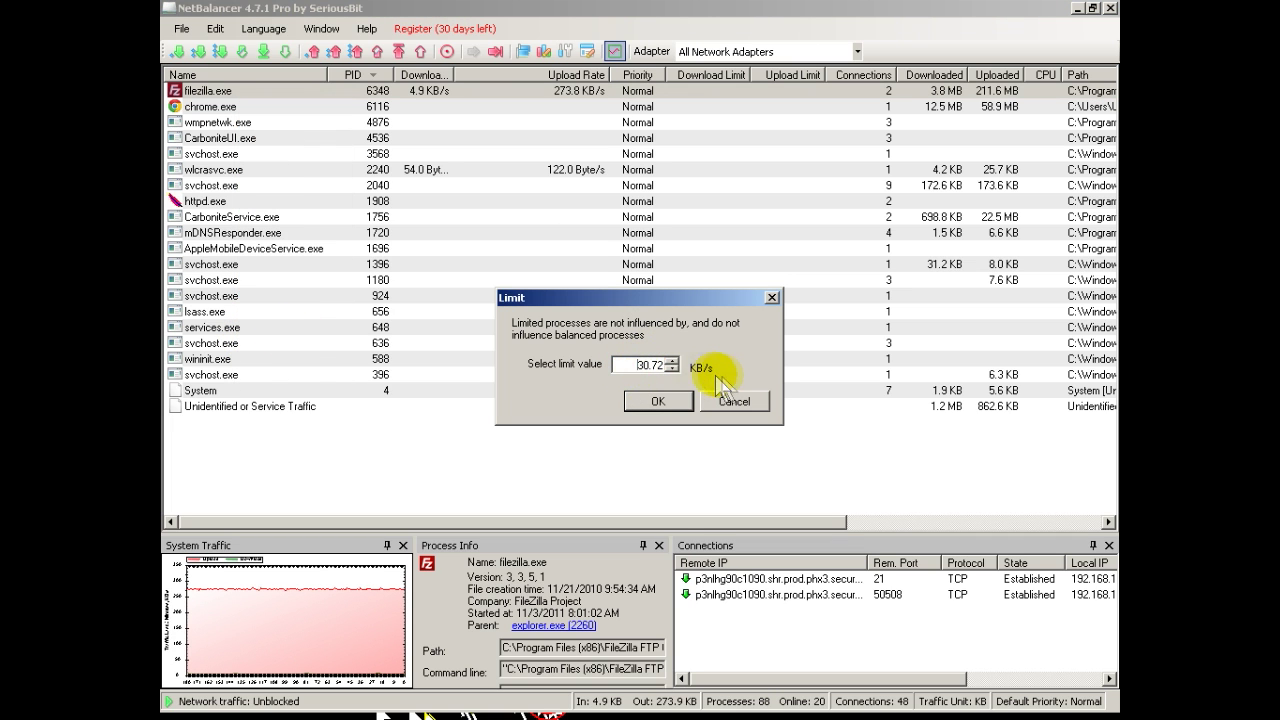
pyautogui.doubleClick(633, 372)
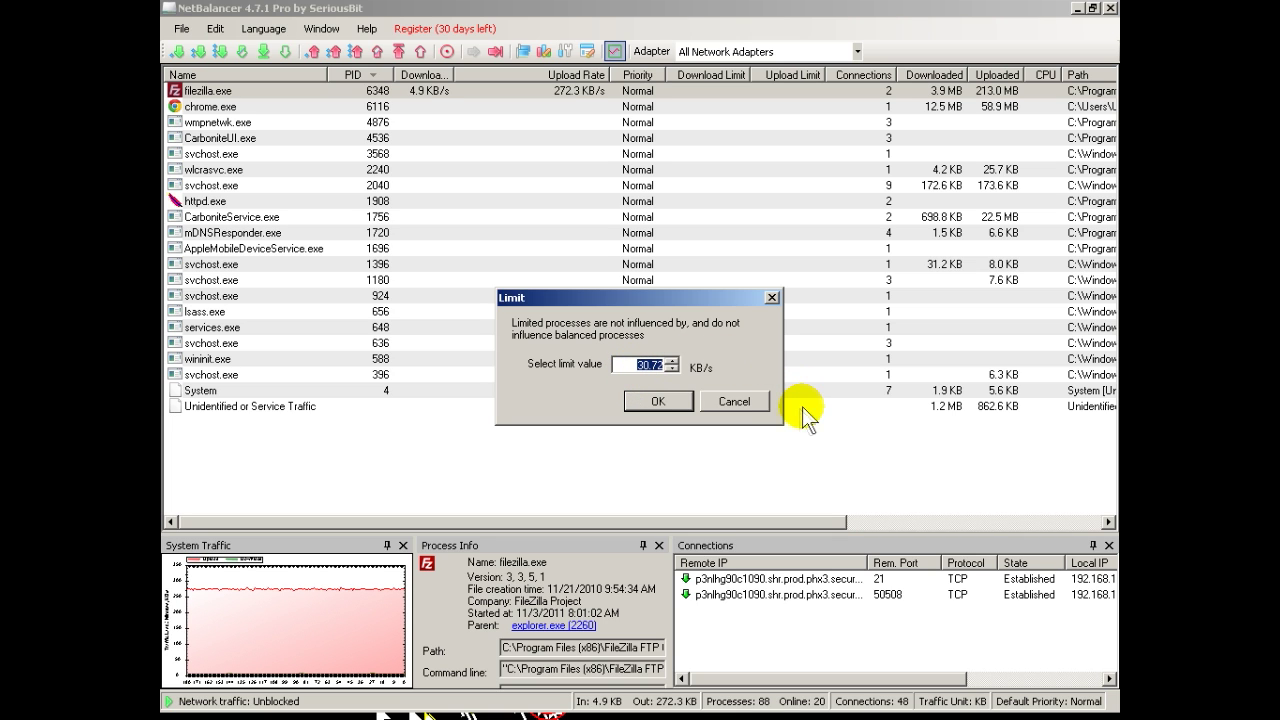
pyautogui.write('60')
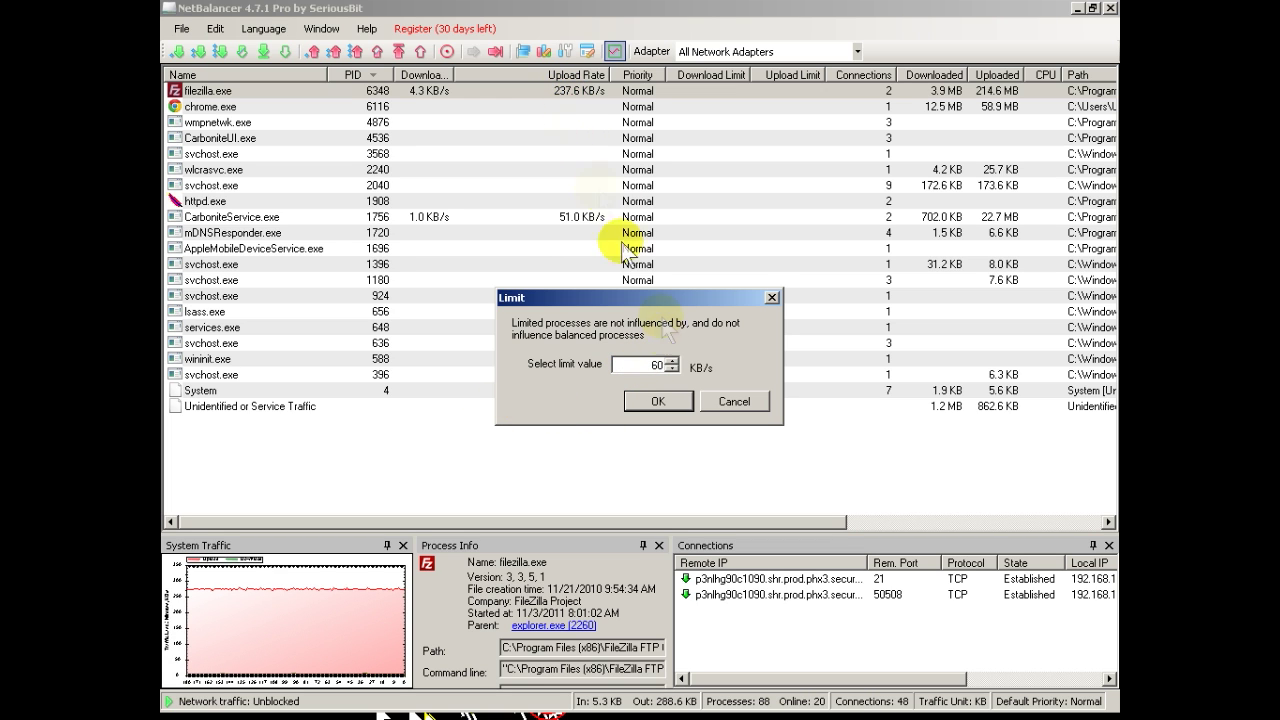
pyautogui.click(655, 402)
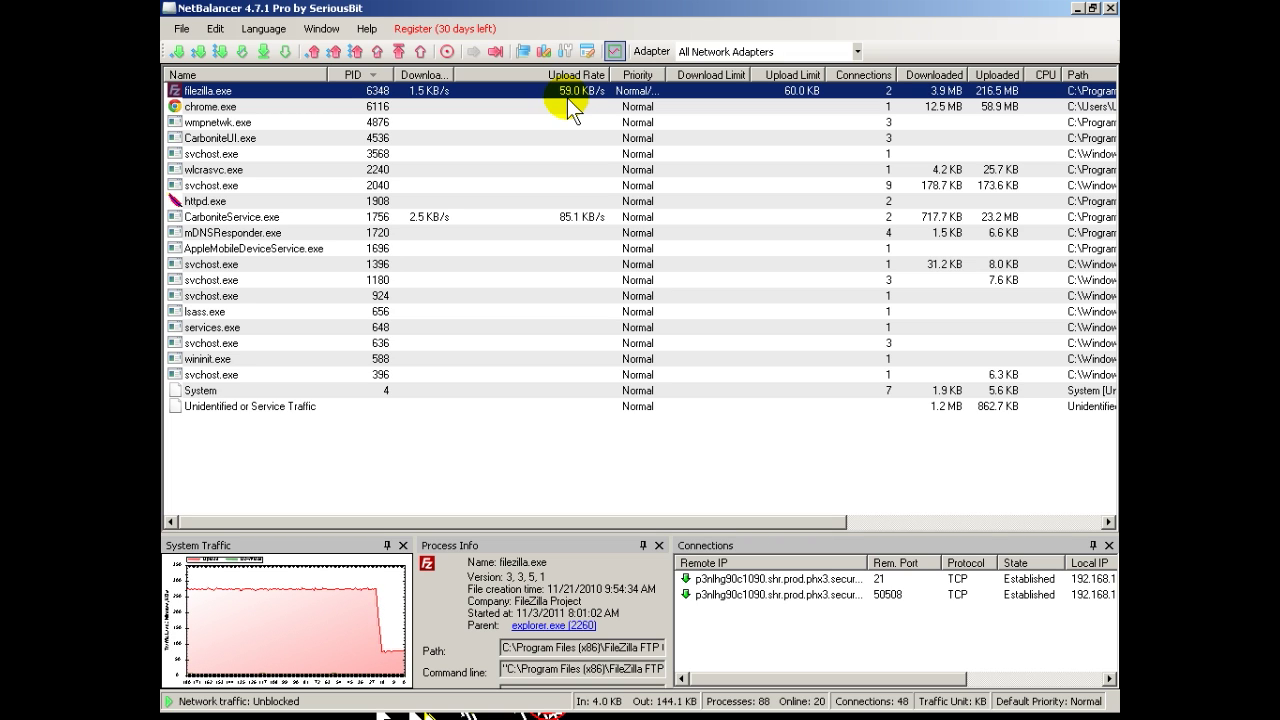
# Step: Set the upload limit of filezilla.exe to 20 KB/s
pyautogui.rightClick(566, 94)
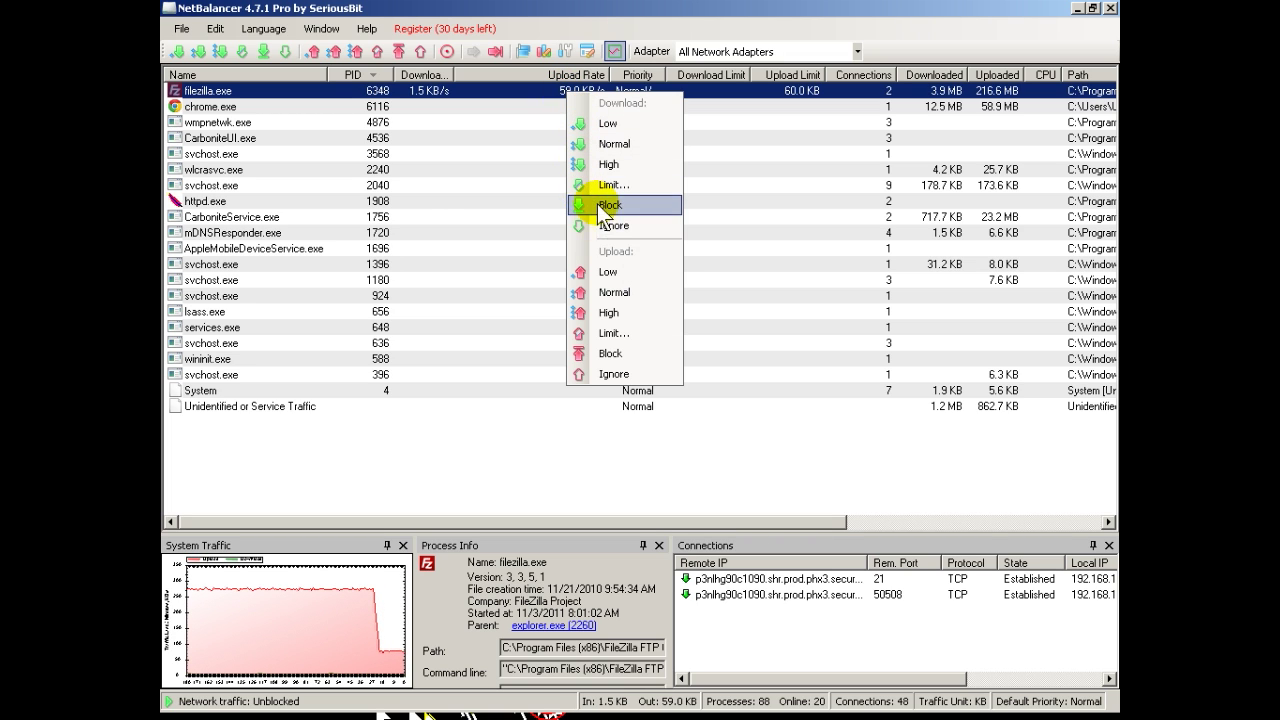
pyautogui.click(612, 334)
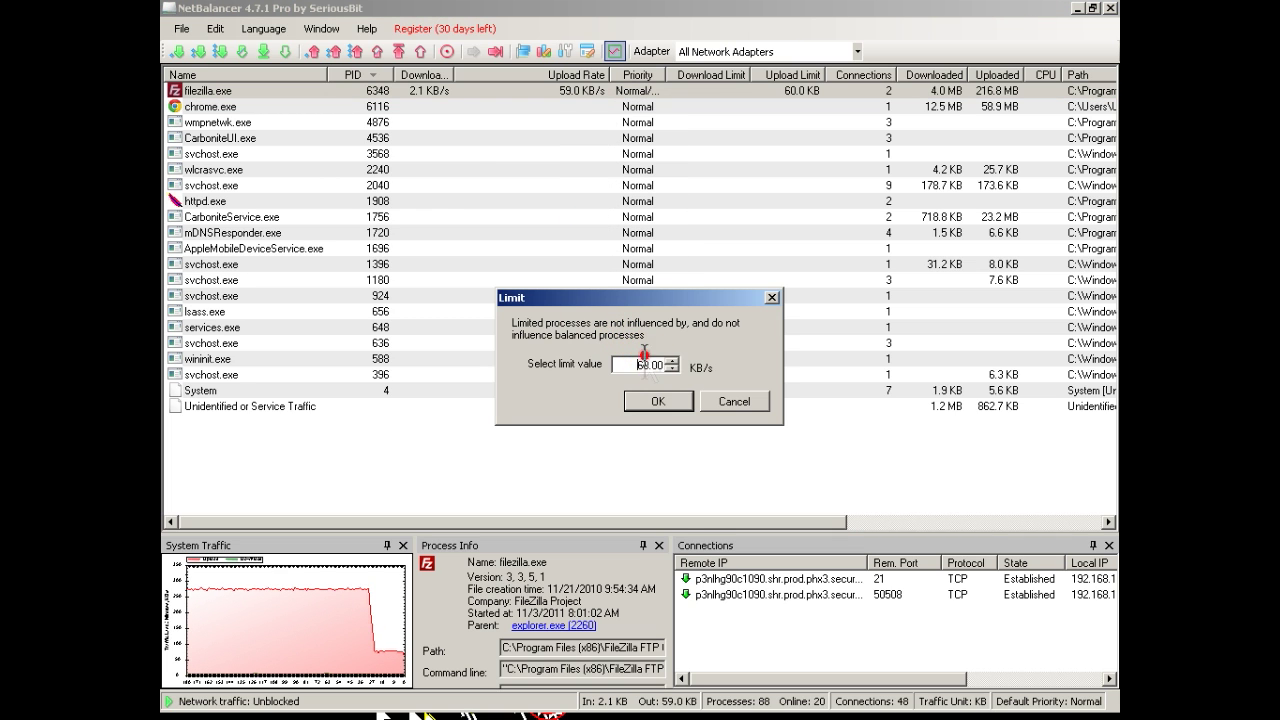
pyautogui.doubleClick(645, 366)
pyautogui.write('20')
pyautogui.click(662, 400)
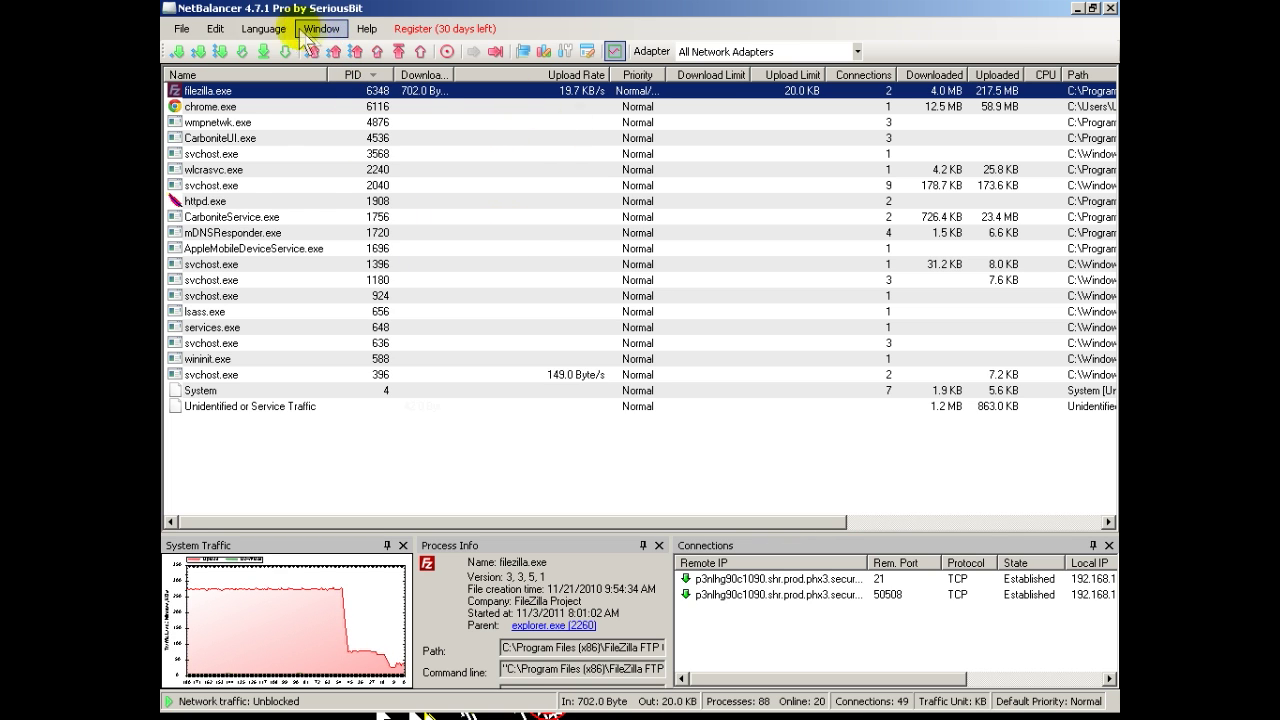
pyautogui.click(263, 29)
pyautogui.moveTo(215, 30)
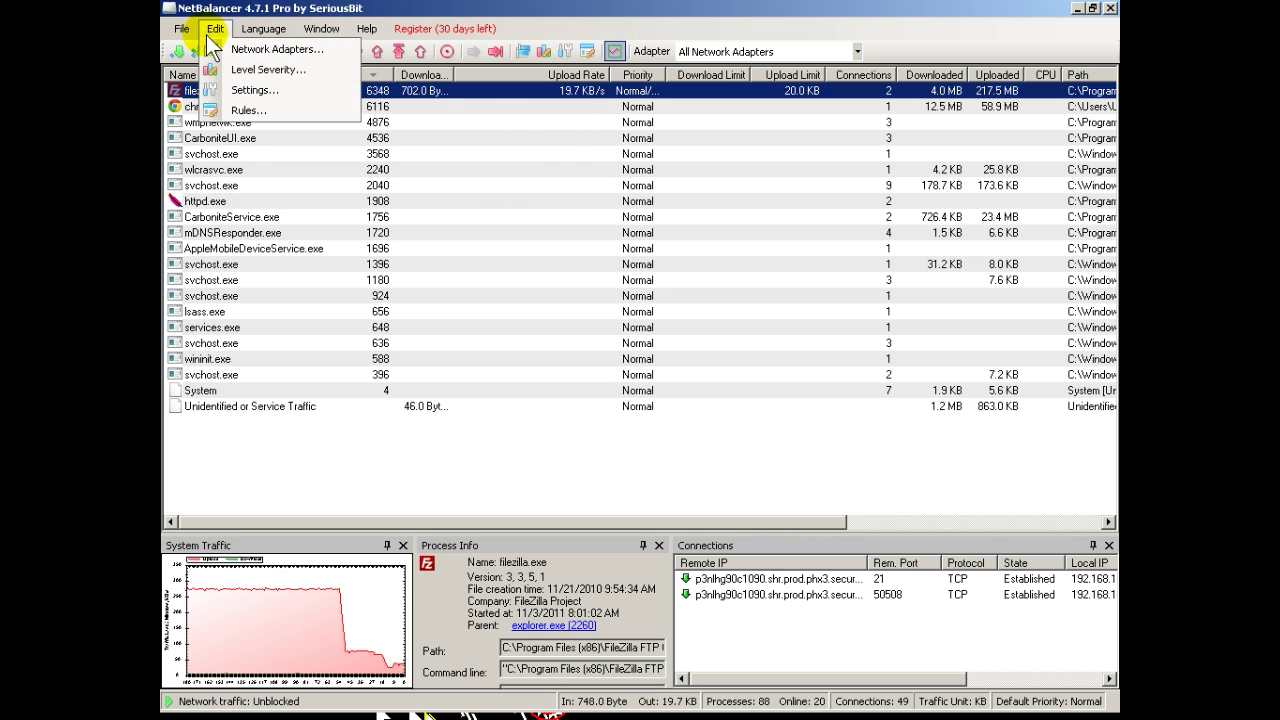
pyautogui.moveTo(257, 30)
pyautogui.moveTo(321, 29)
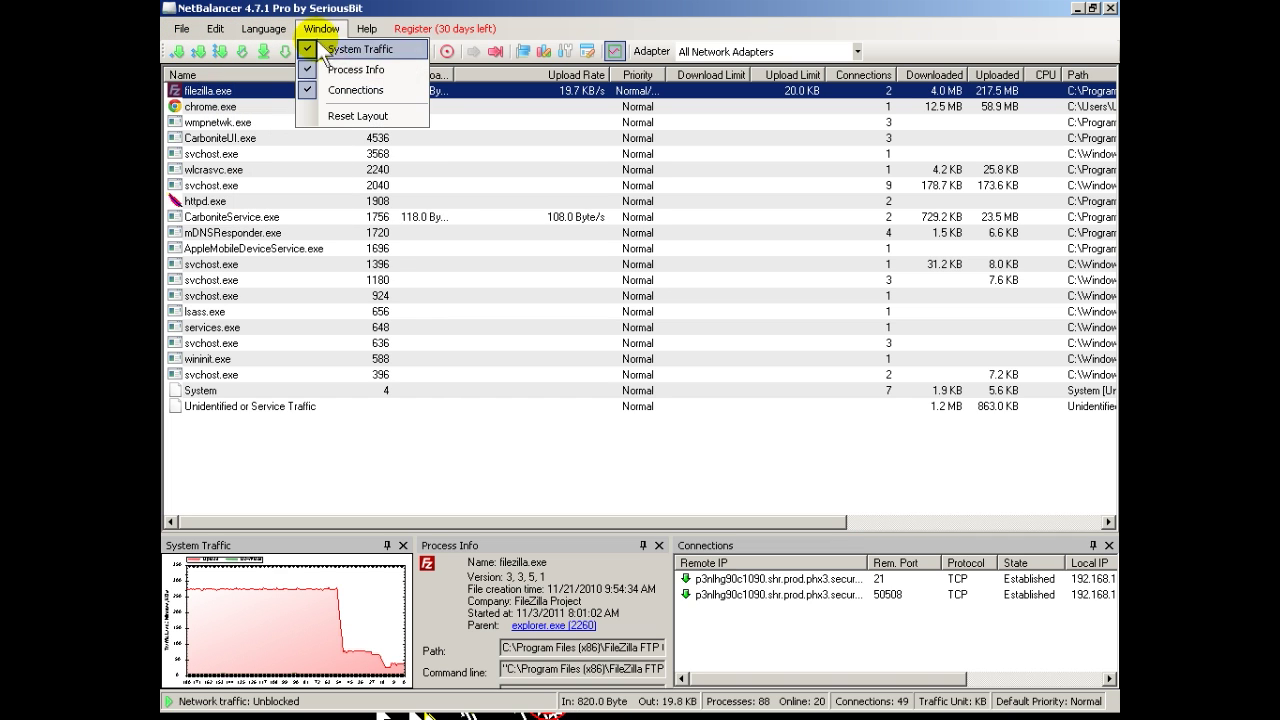
pyautogui.click(553, 26)
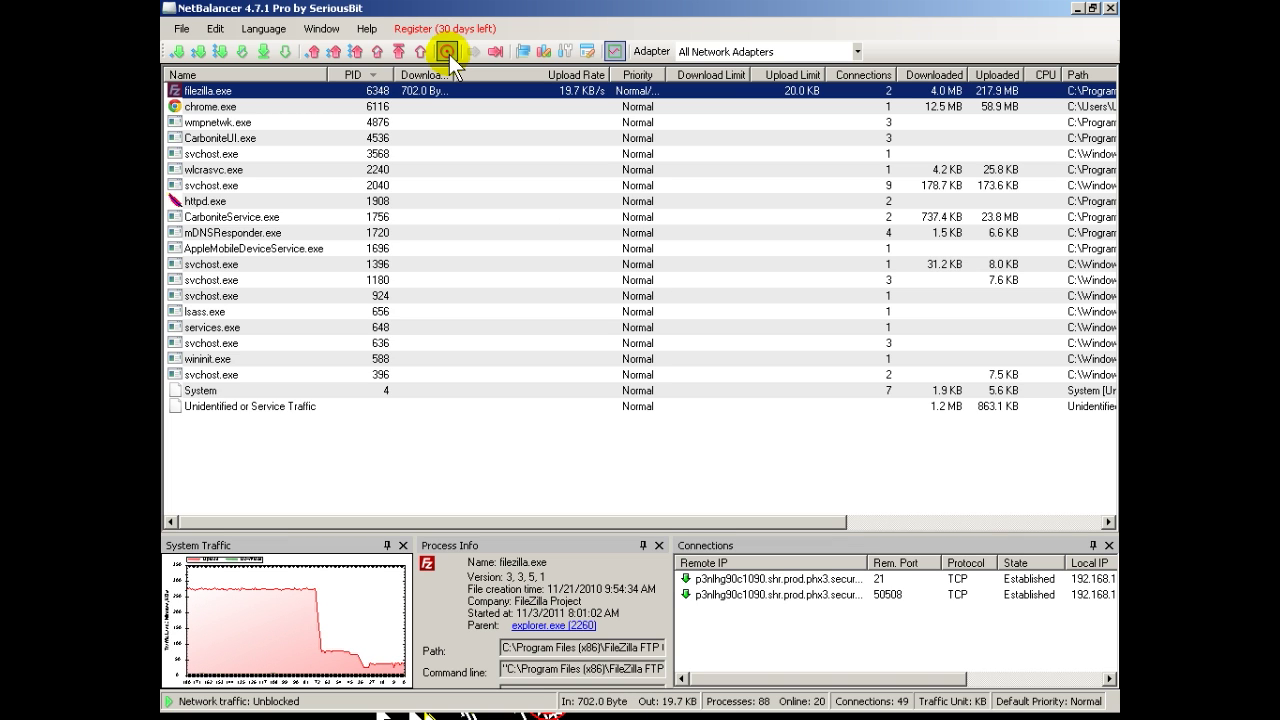
# Step: Reset the network priorities of all processes to default and confirm the reset
pyautogui.click(449, 54)
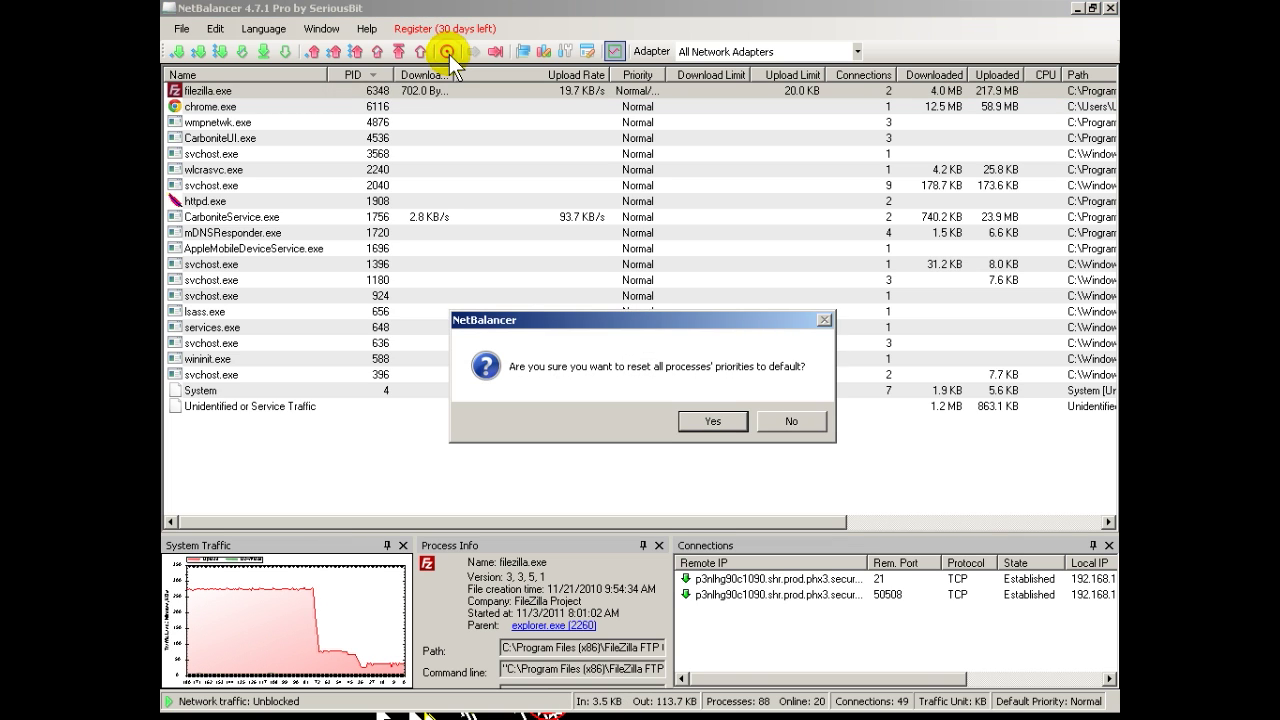
pyautogui.click(710, 422)
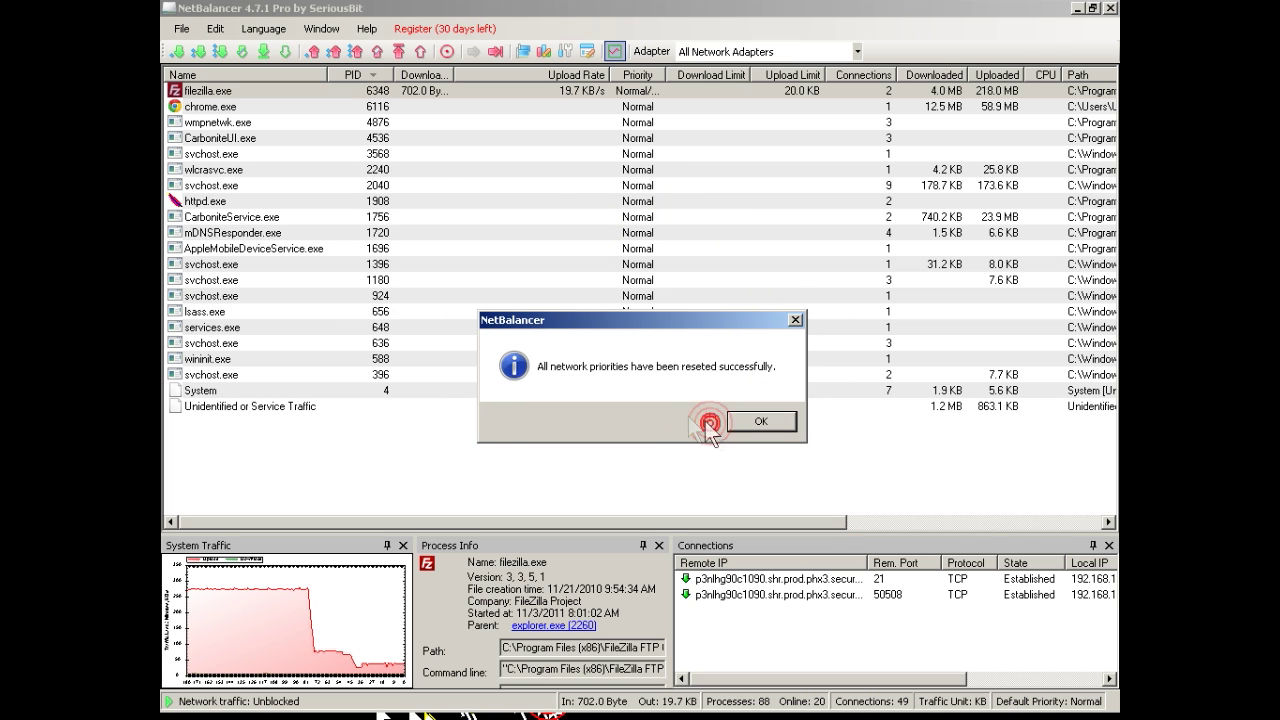